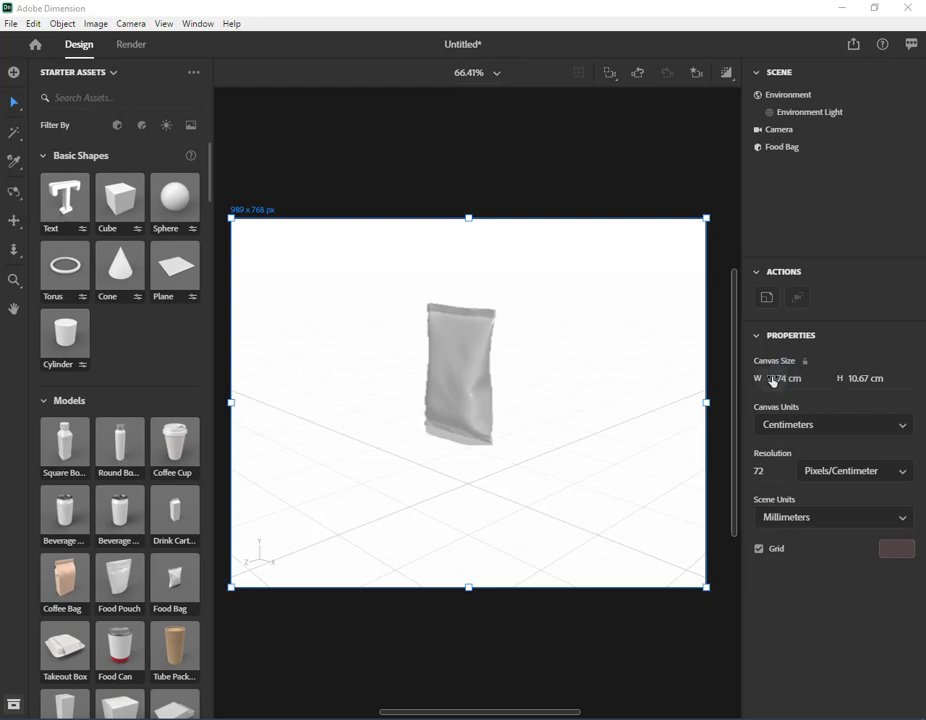
Scrub the canvas width to 13.97 cm.
left_click(775, 378)
left_click_drag(775, 378, 511, 380)
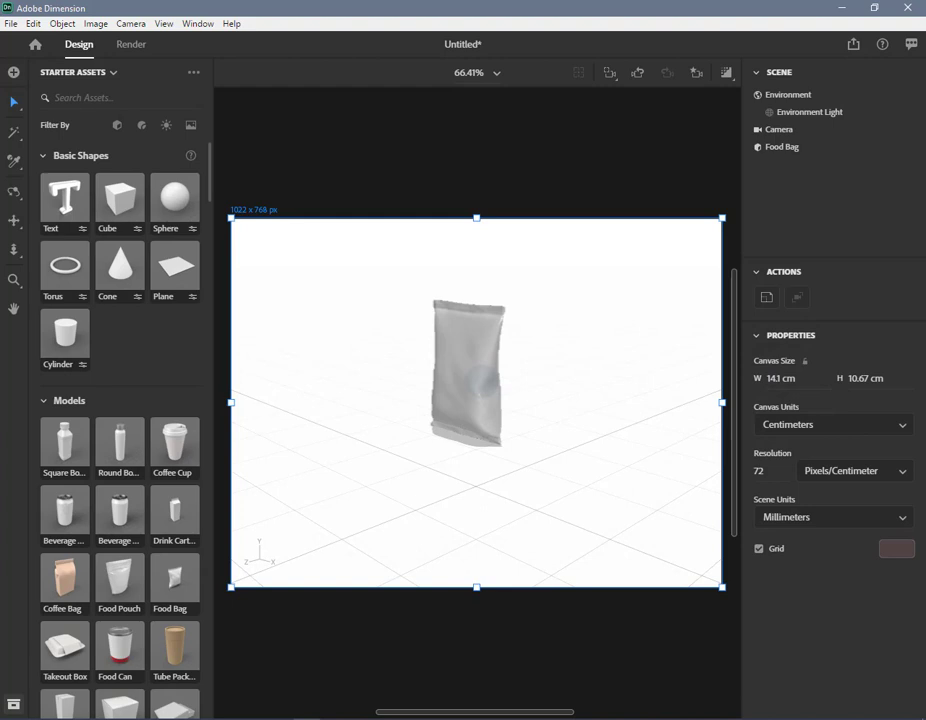
left_click_drag(511, 380, 792, 386)
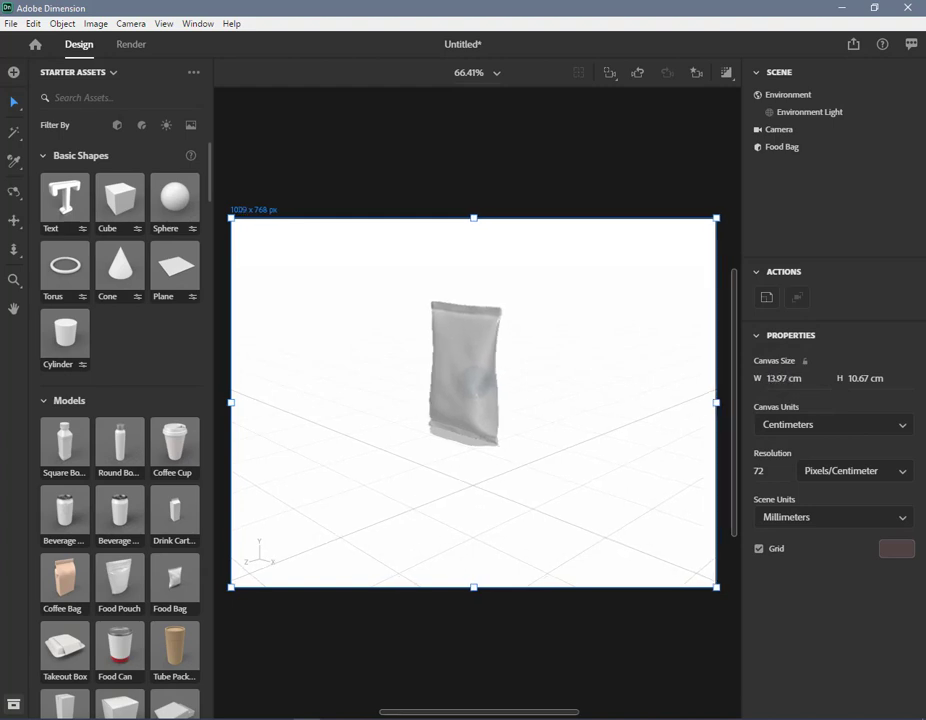
Switch the canvas units to inches.
left_click(903, 428)
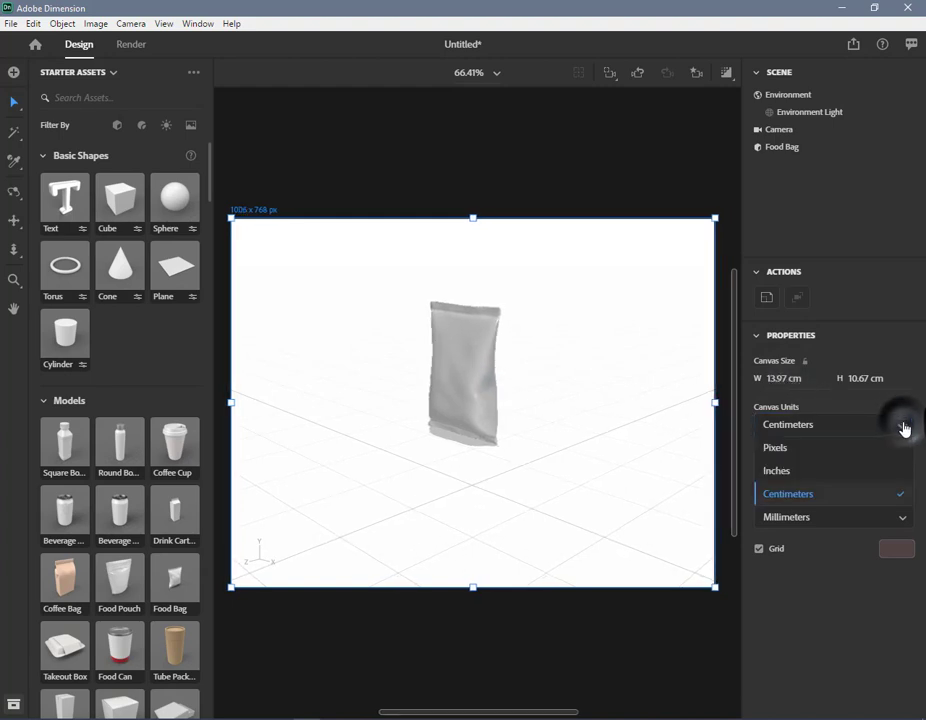
left_click(869, 470)
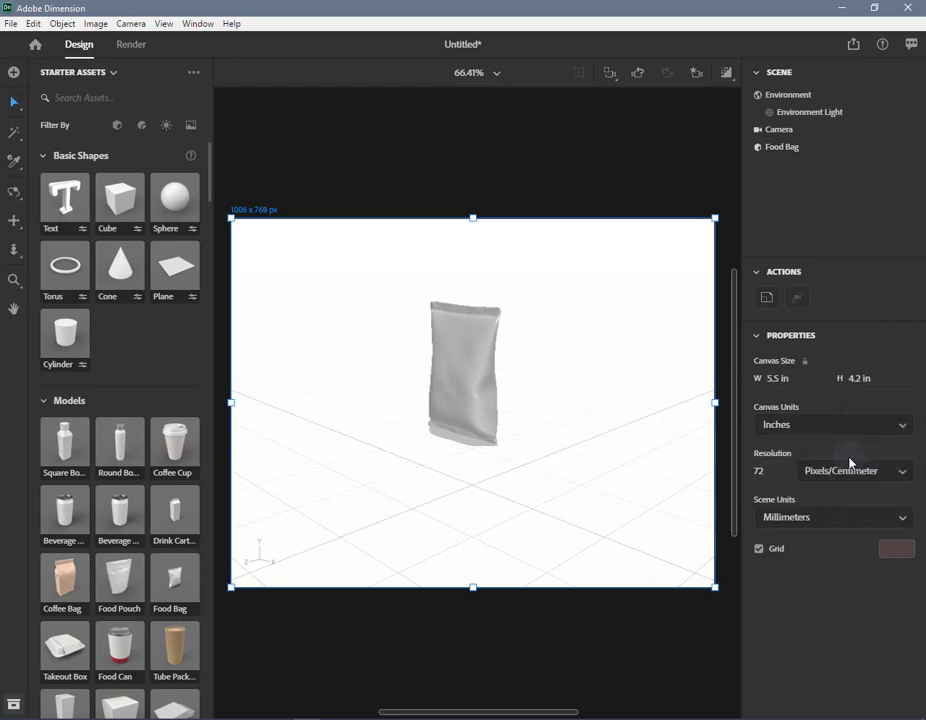
left_click(904, 430)
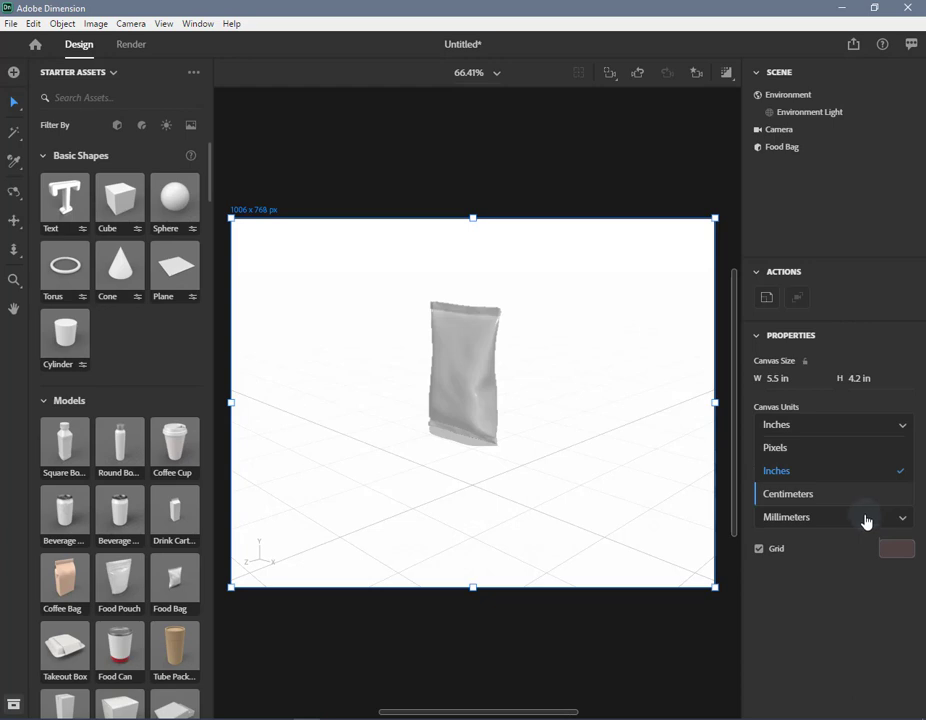
Return canvas units to centimeters and resize the canvas width to 13.5 cm.
left_click(864, 496)
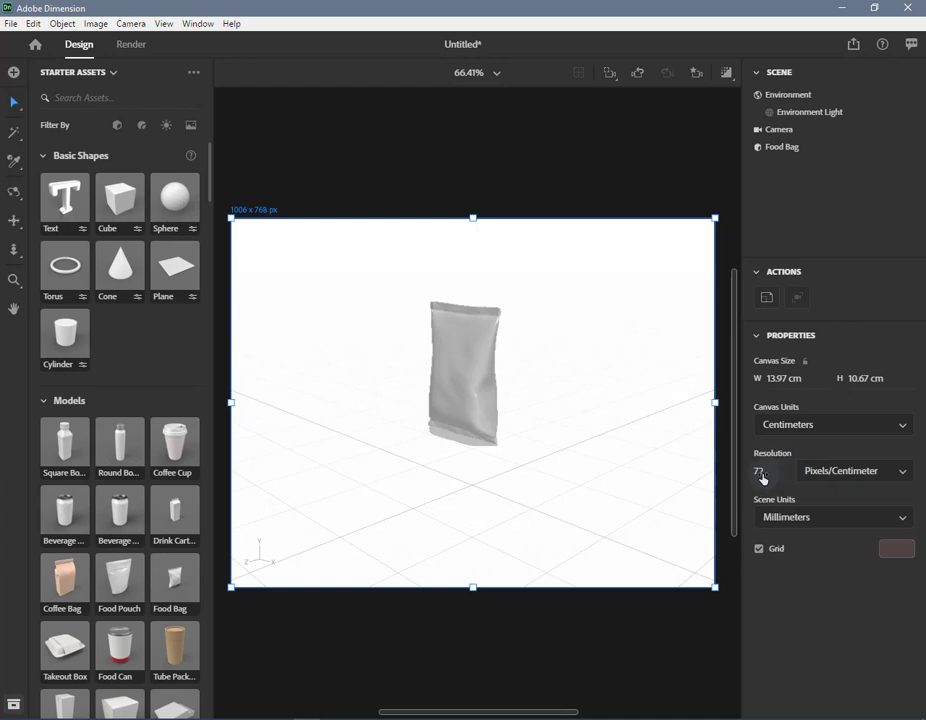
left_click_drag(714, 402, 583, 400)
left_click_drag(675, 402, 698, 402)
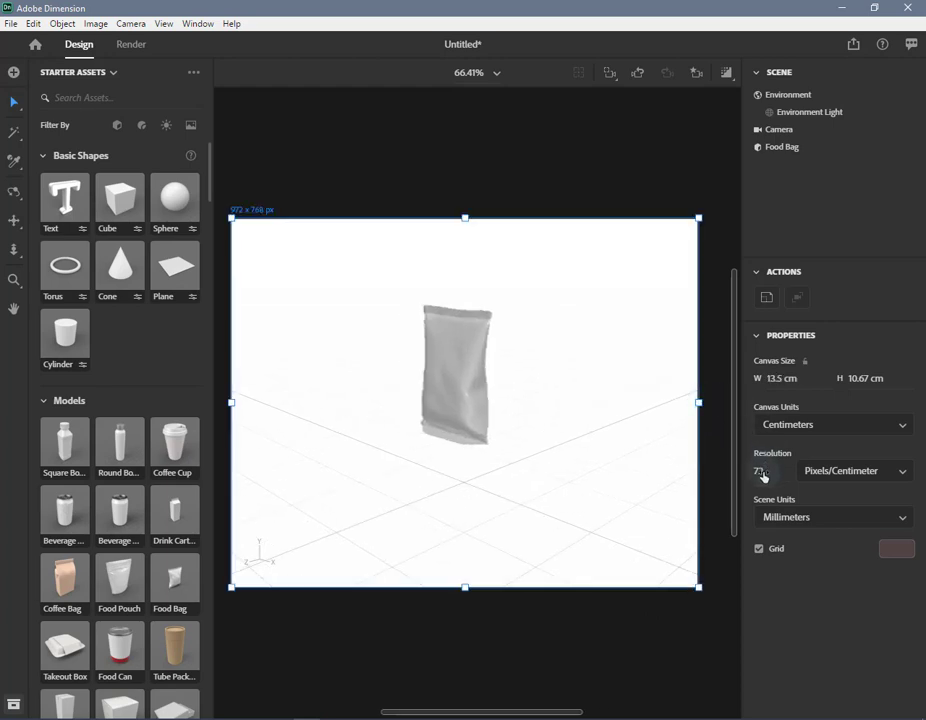
Set the resolution to 80 pixels per inch.
mouse_move(762, 476)
left_mouse_down()
mouse_move(782, 476)
mouse_move(770, 476)
left_mouse_up()
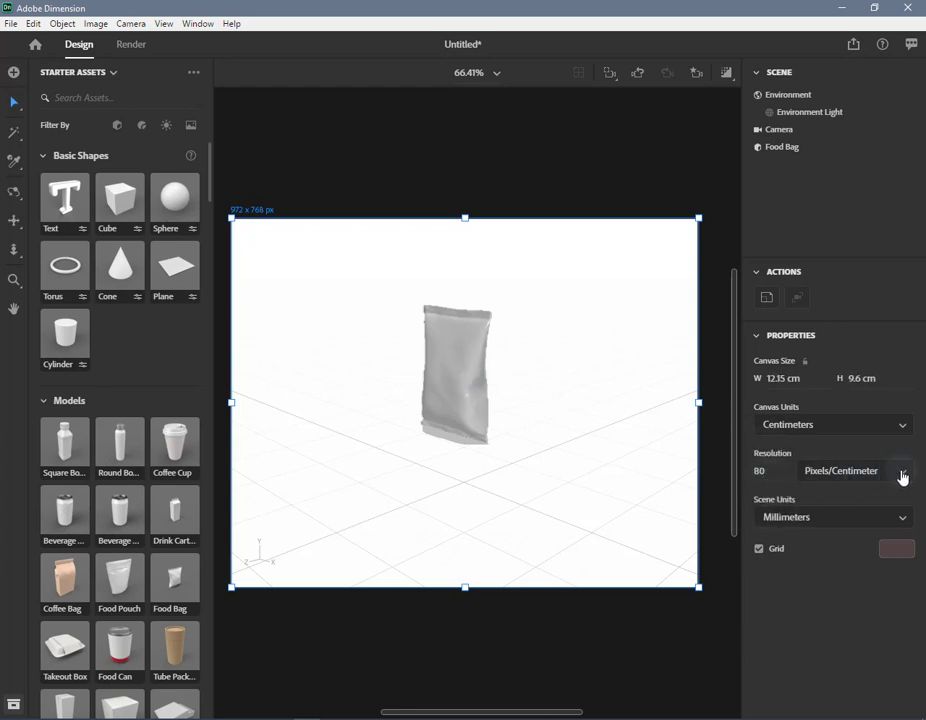
left_click(904, 477)
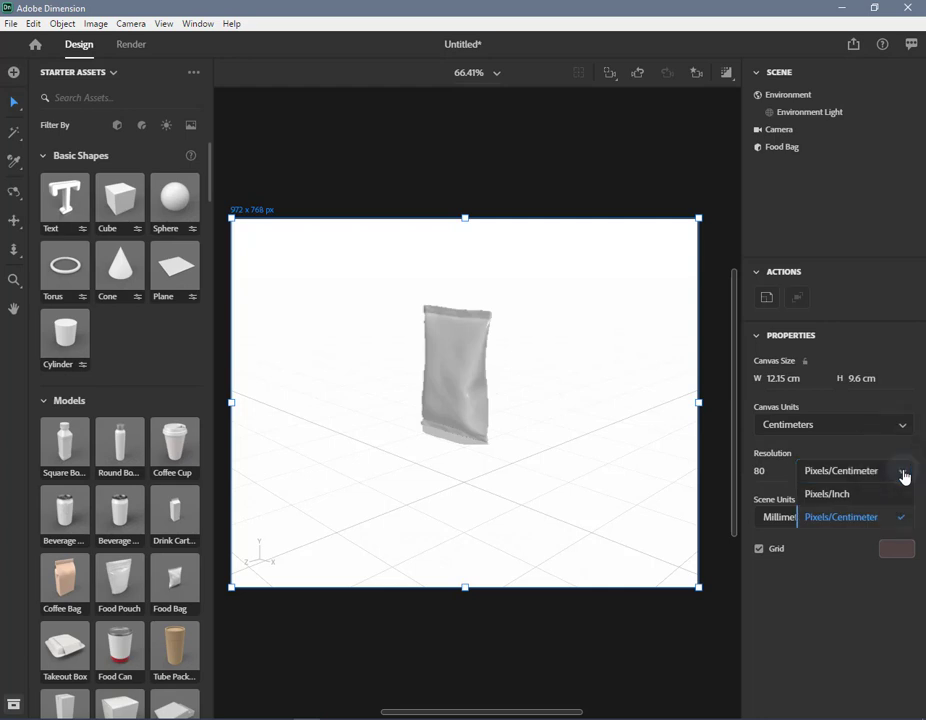
left_click(846, 494)
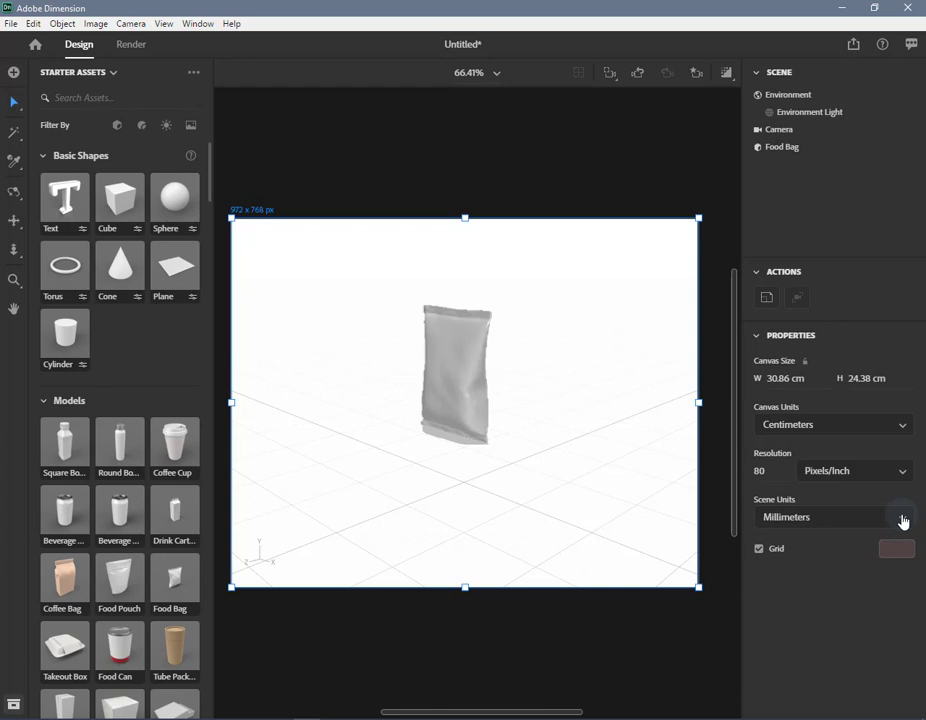
Set scene units to inches and select the Food Bag, now 6.35 × 8.42 × 2.89 in.
left_click(903, 521)
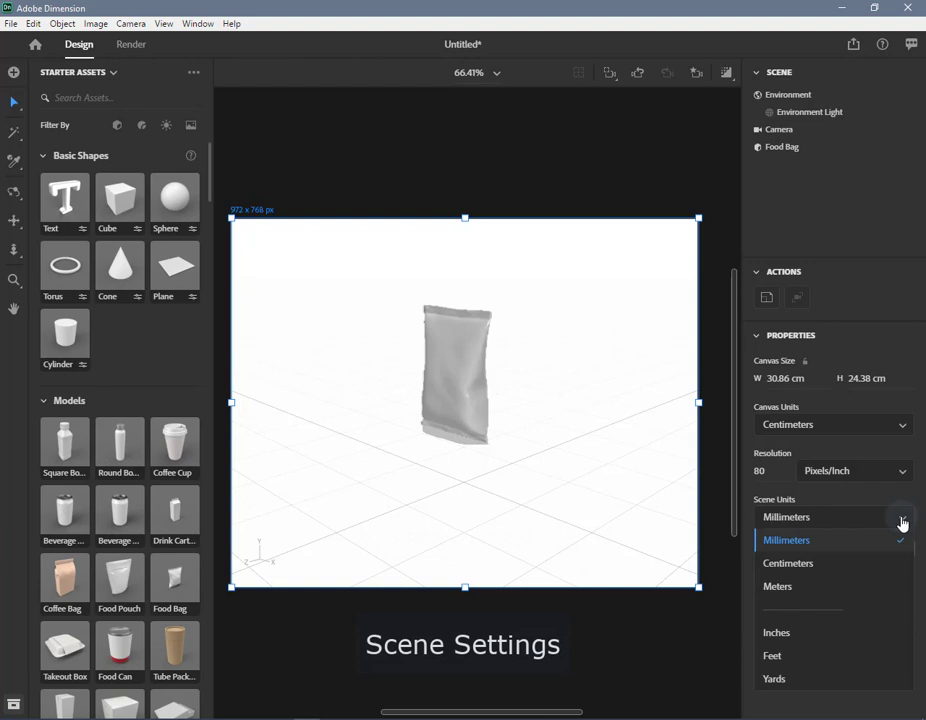
left_click(840, 571)
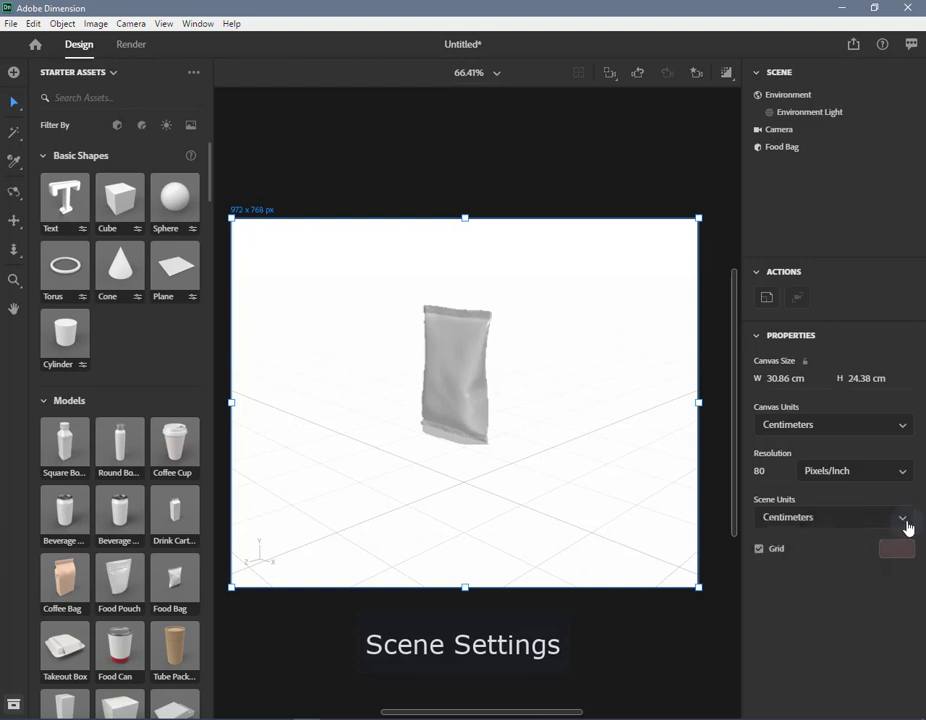
left_click(903, 521)
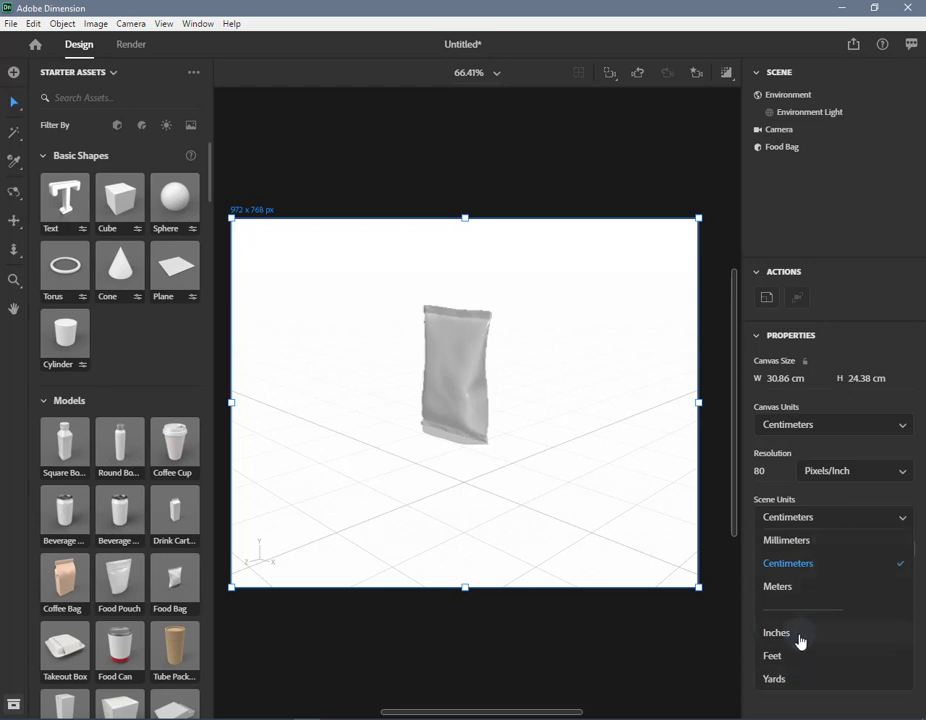
left_click(800, 635)
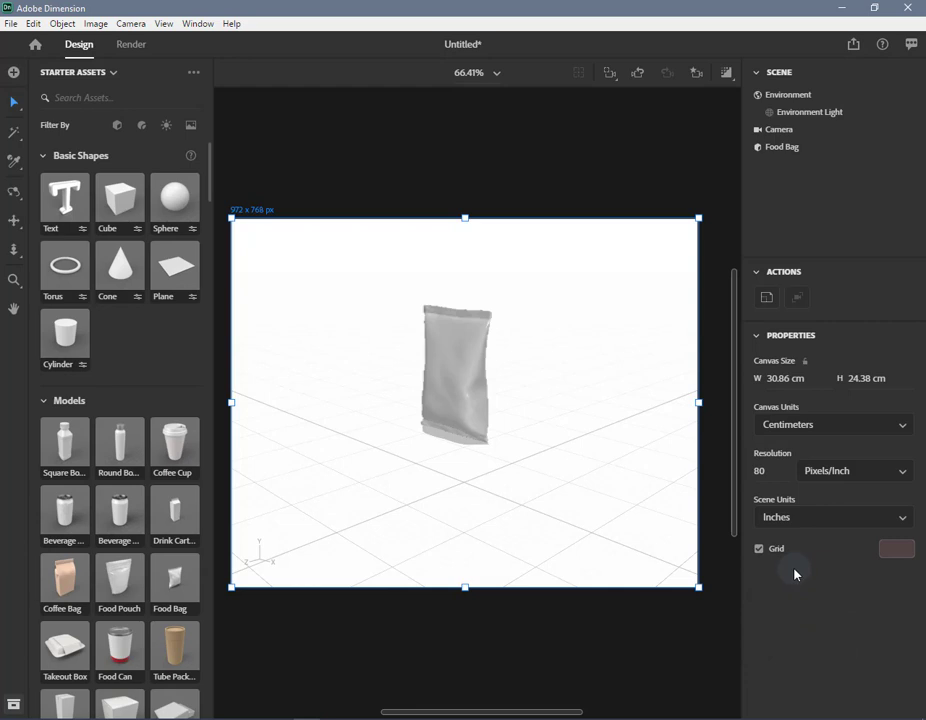
left_click(460, 396)
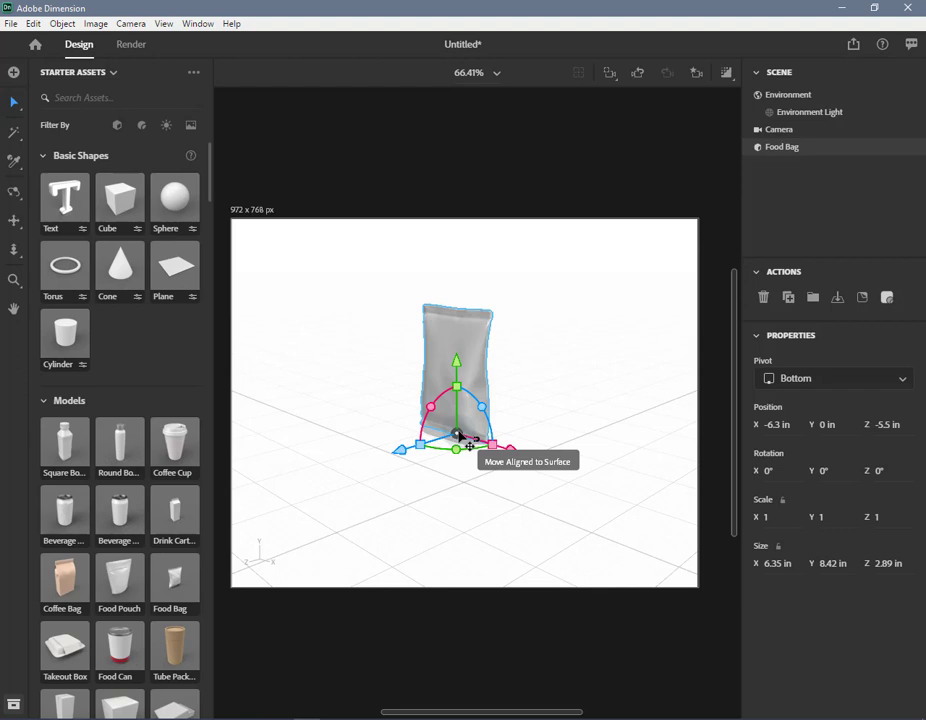
Slide the Food Bag along the X axis toward the scene center, then deselect it.
mouse_move(459, 435)
left_mouse_down()
mouse_move(587, 380)
mouse_move(614, 488)
mouse_move(591, 393)
mouse_move(632, 411)
mouse_move(618, 352)
mouse_move(578, 401)
mouse_move(466, 441)
left_mouse_up()
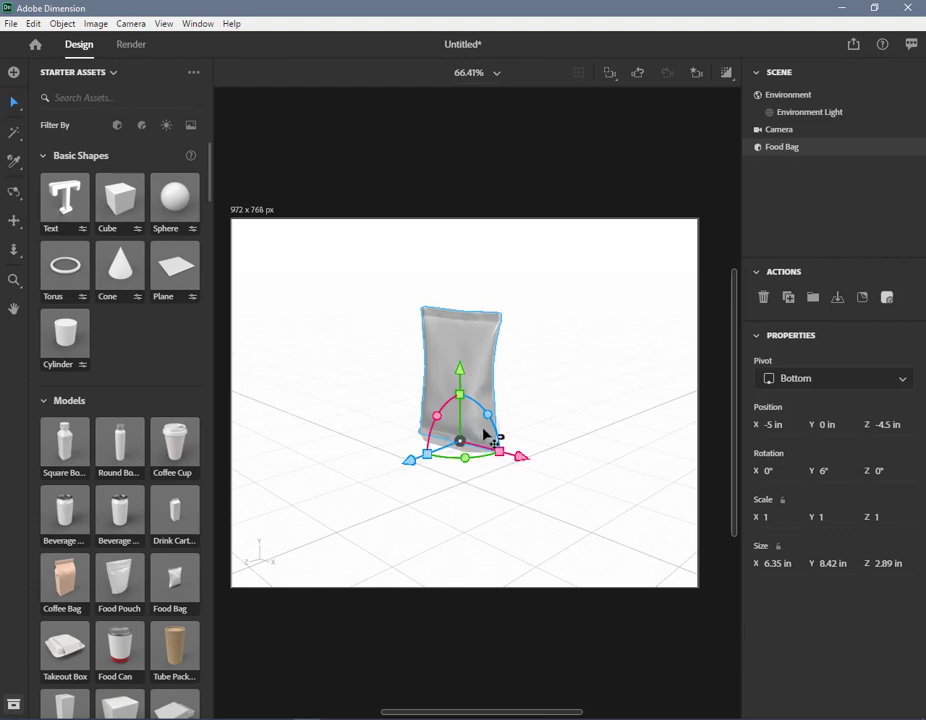
mouse_move(558, 470)
left_mouse_down()
mouse_move(653, 497)
mouse_move(503, 449)
left_mouse_up()
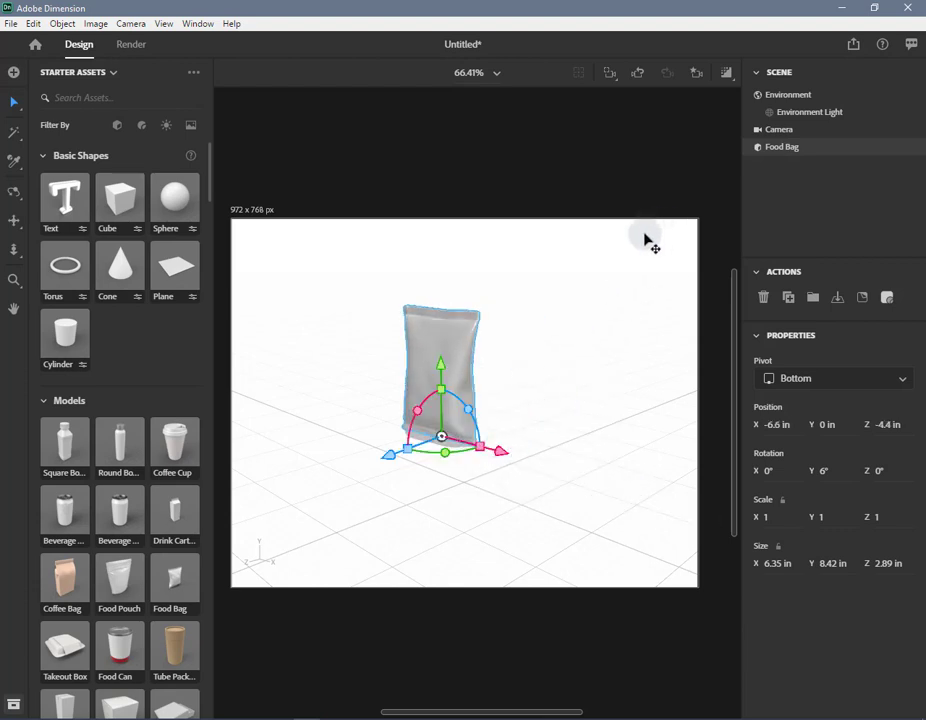
left_click(645, 238)
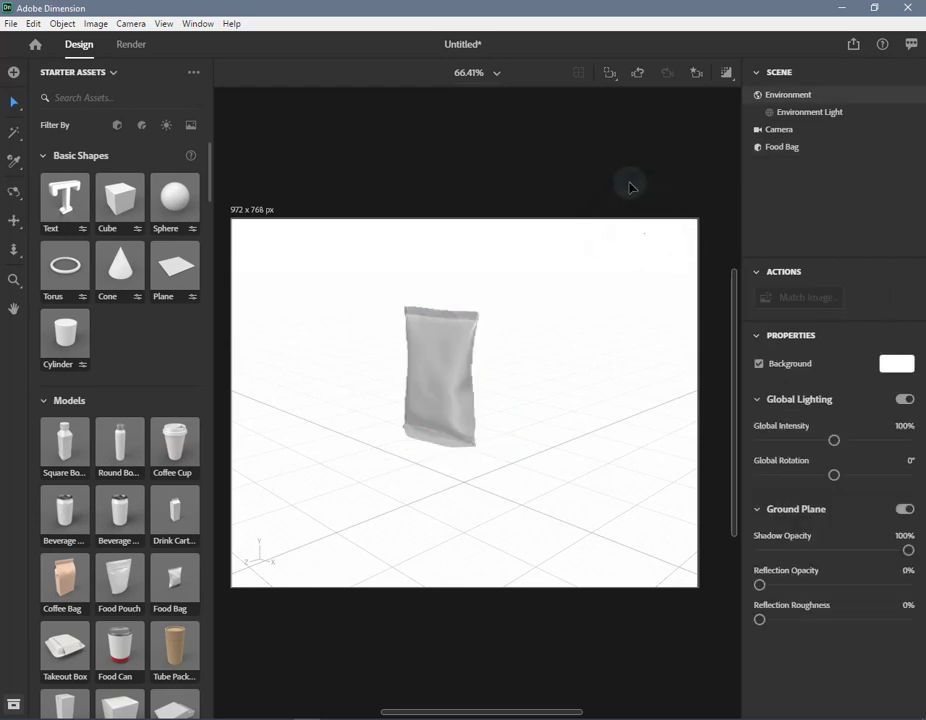
Return to document settings and toggle the ground grid off and back on.
left_click(256, 238)
left_click(251, 212)
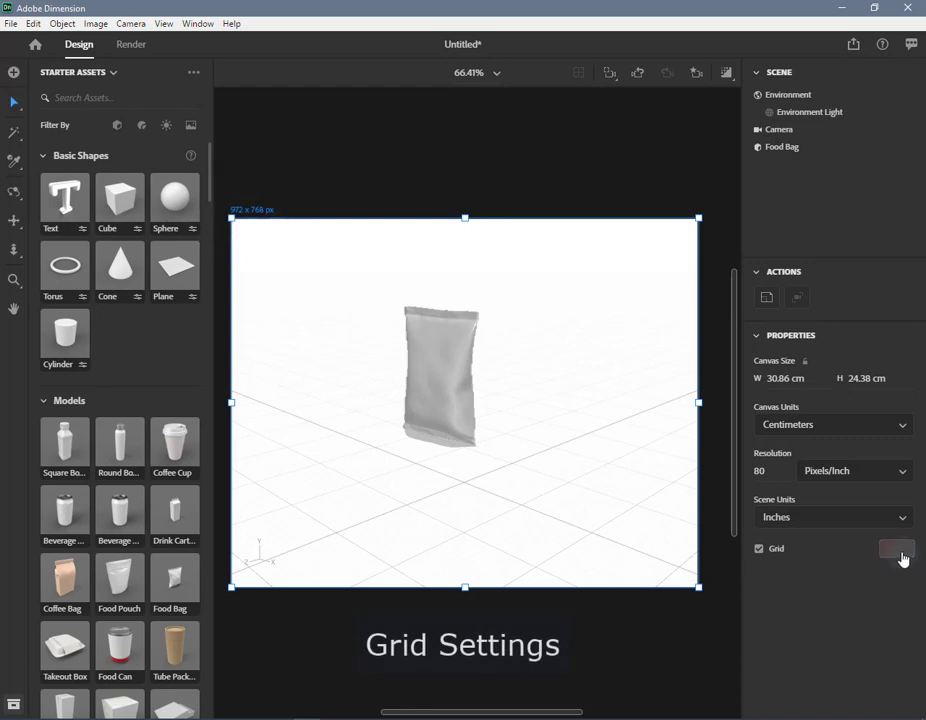
left_click(759, 549)
left_click(759, 549)
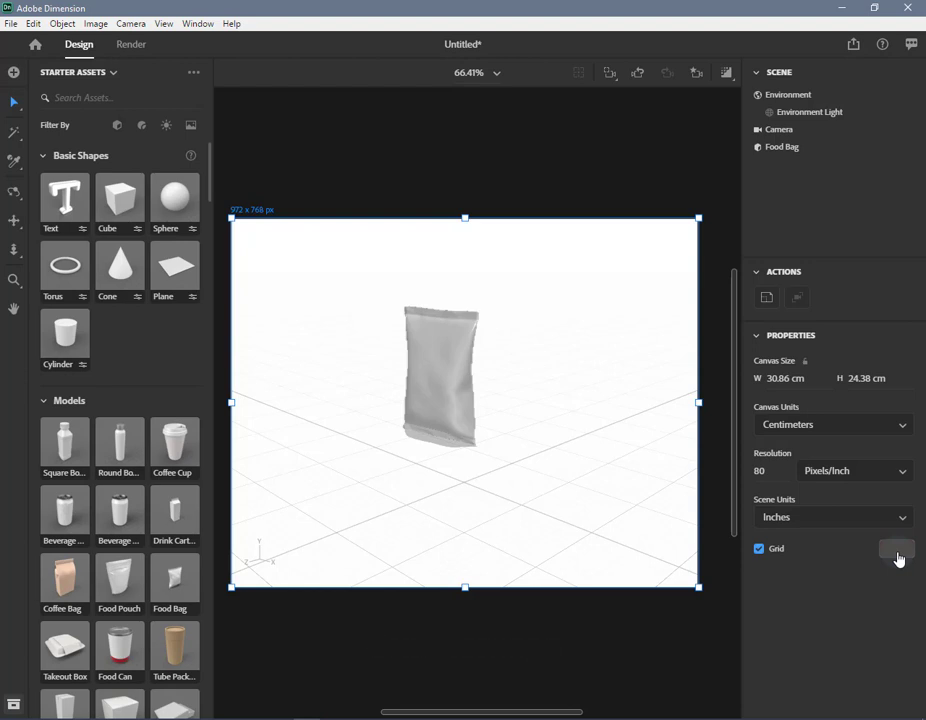
Change the grid colour to a green hue in the colour picker.
left_click(897, 550)
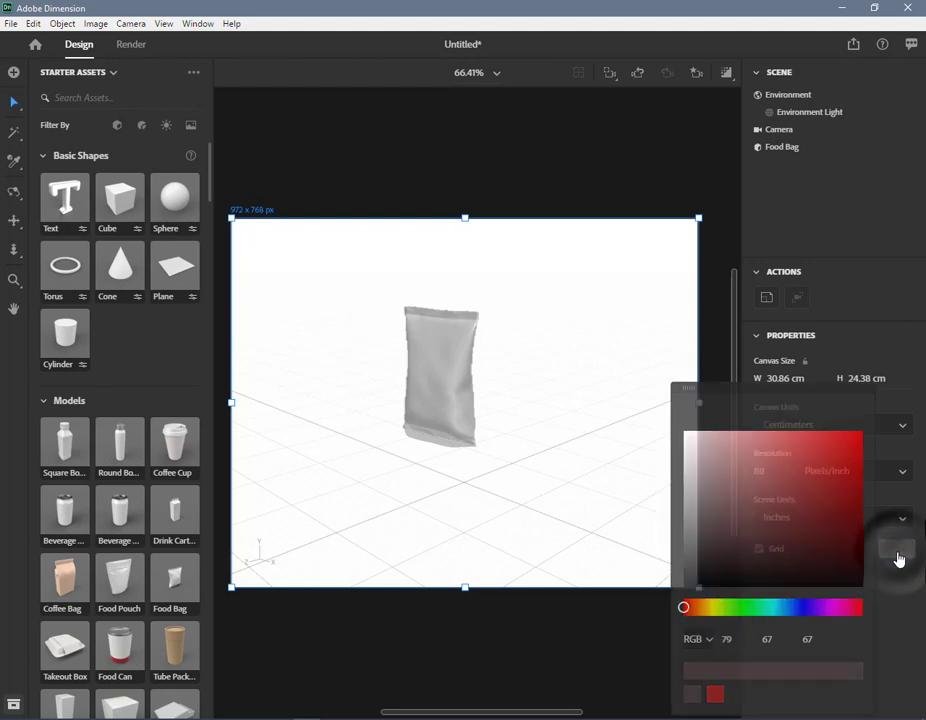
left_click(807, 481)
left_click(752, 608)
left_click(902, 607)
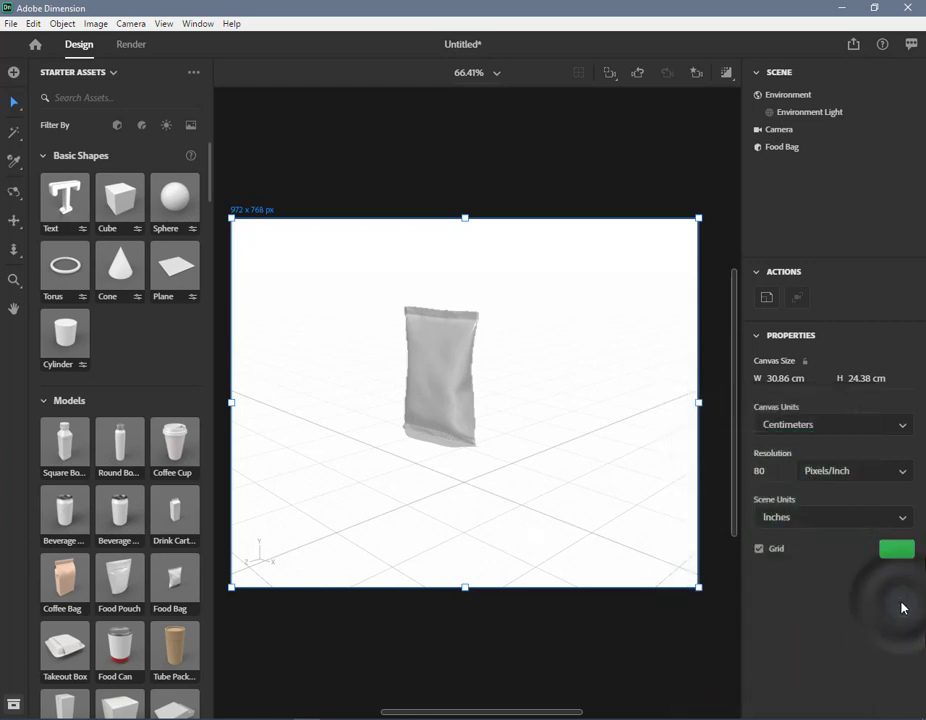
left_click(35, 47)
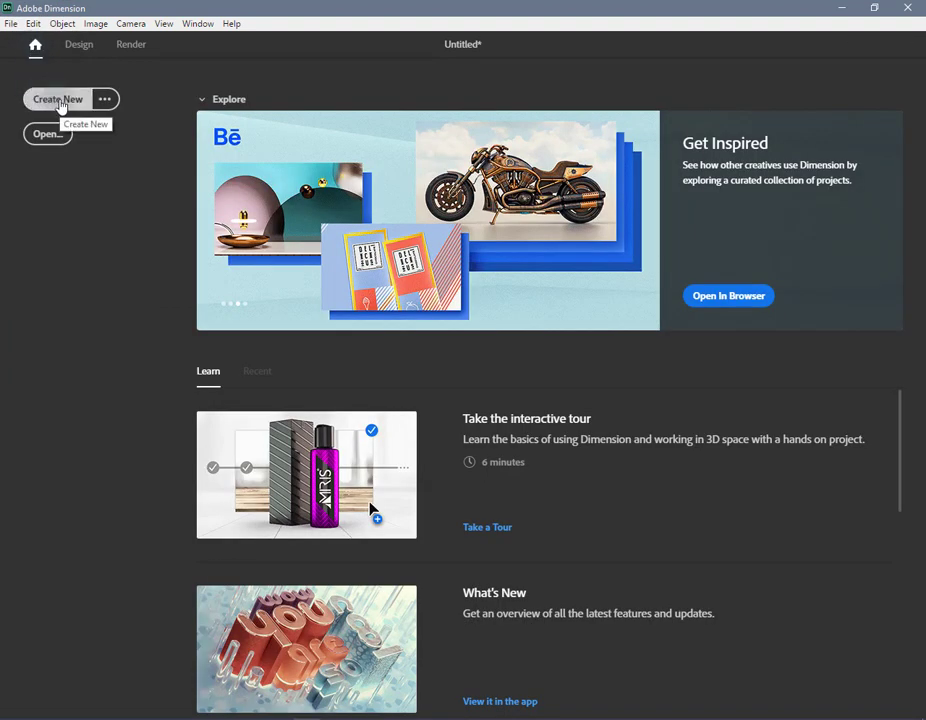
Review the new-document setup, keeping Pixels units and save-as-default, then cancel.
left_click(105, 100)
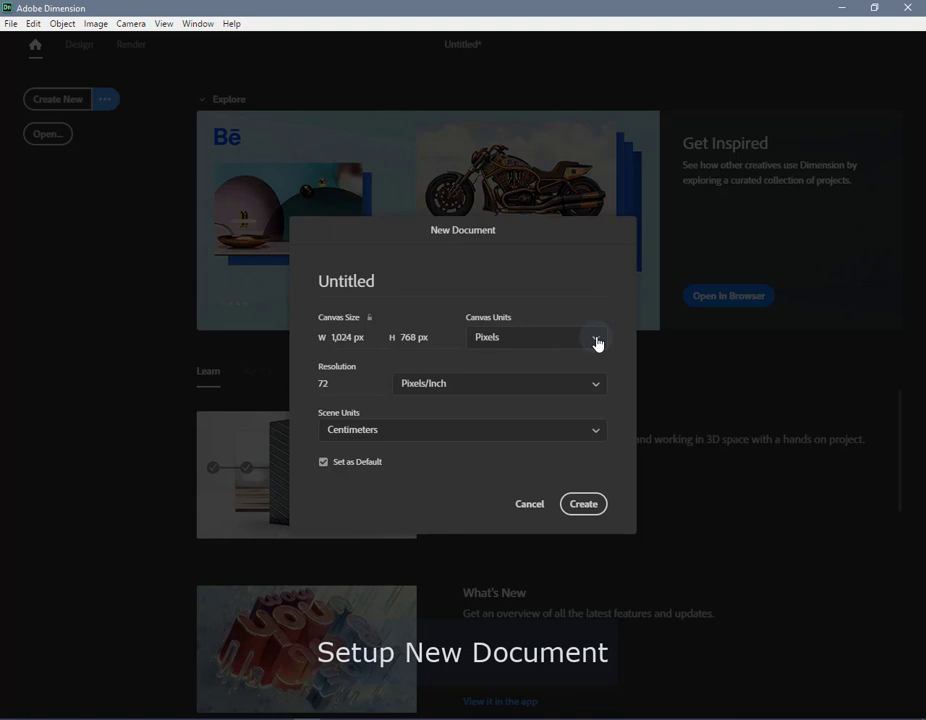
left_click(597, 343)
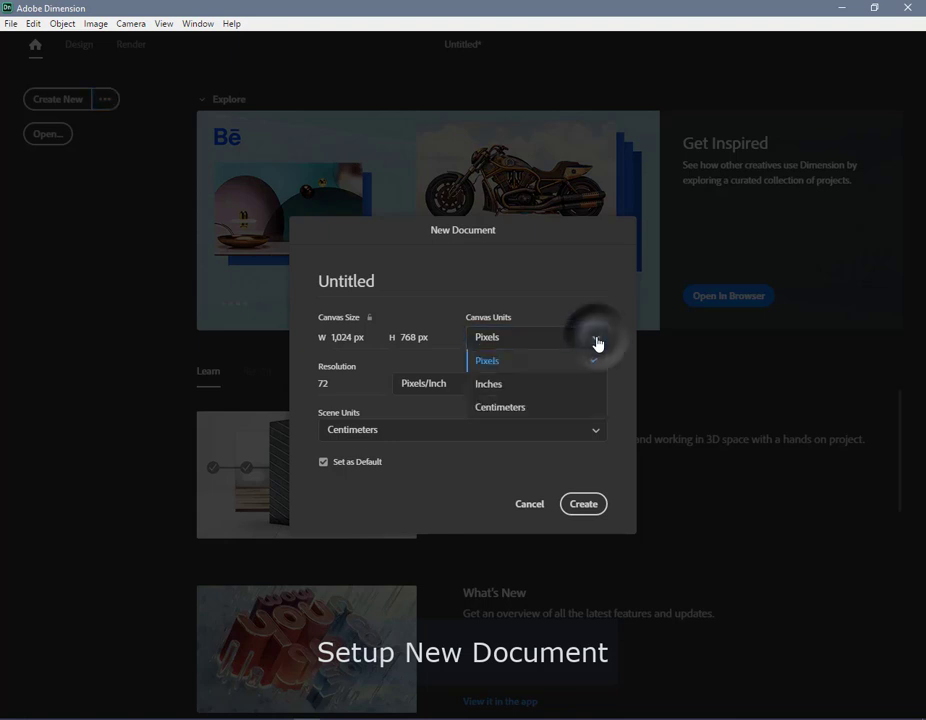
left_click(597, 343)
left_click(322, 463)
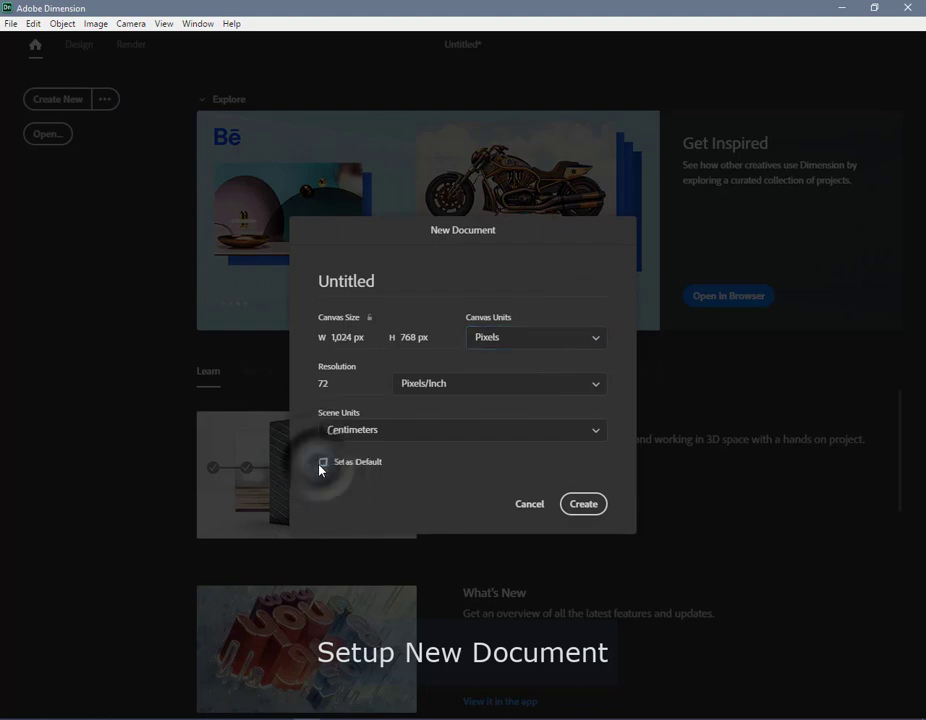
left_click(321, 465)
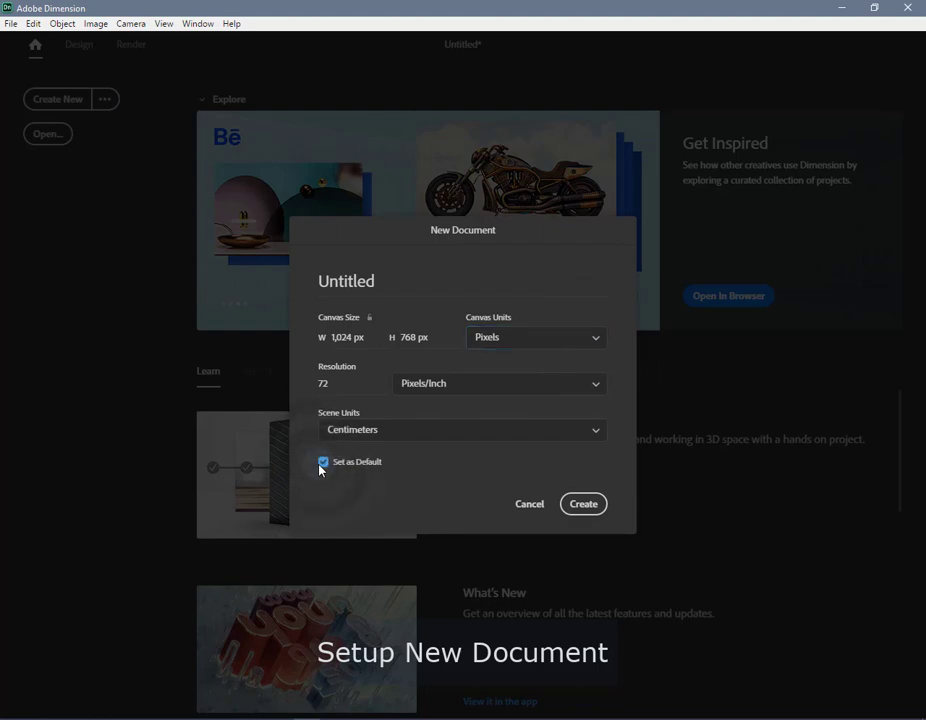
left_click(518, 508)
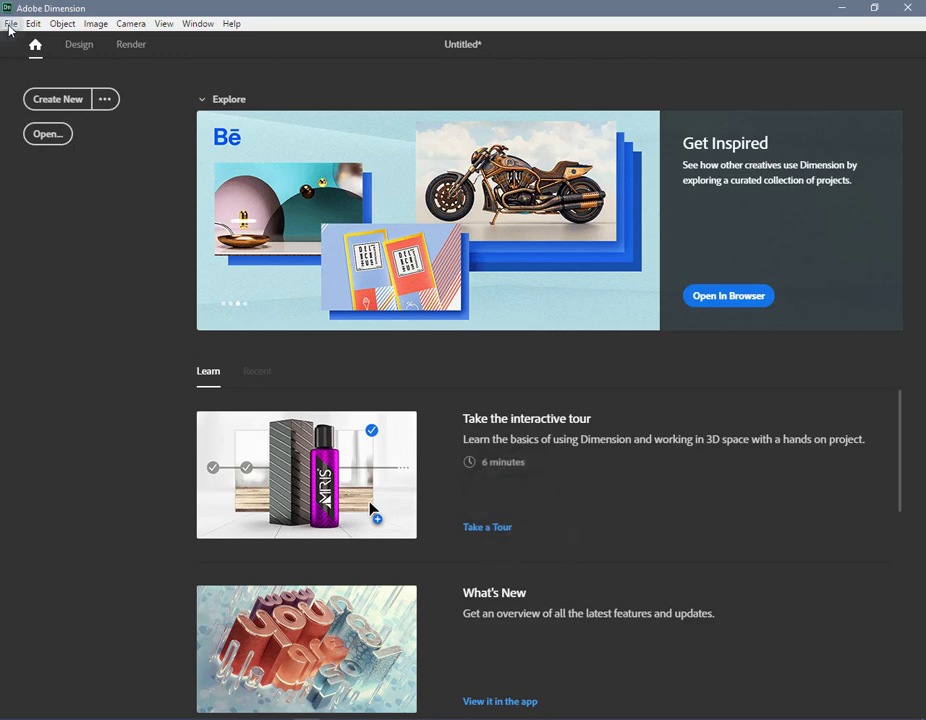
Open File > New with Settings and dismiss it without creating a document.
left_click(10, 23)
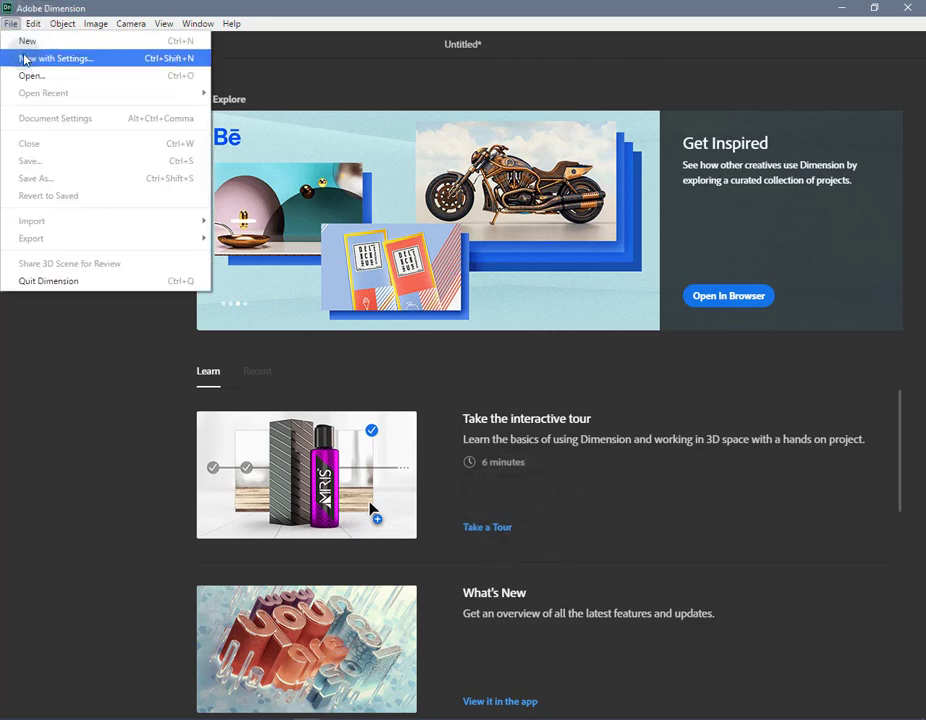
left_click(24, 59)
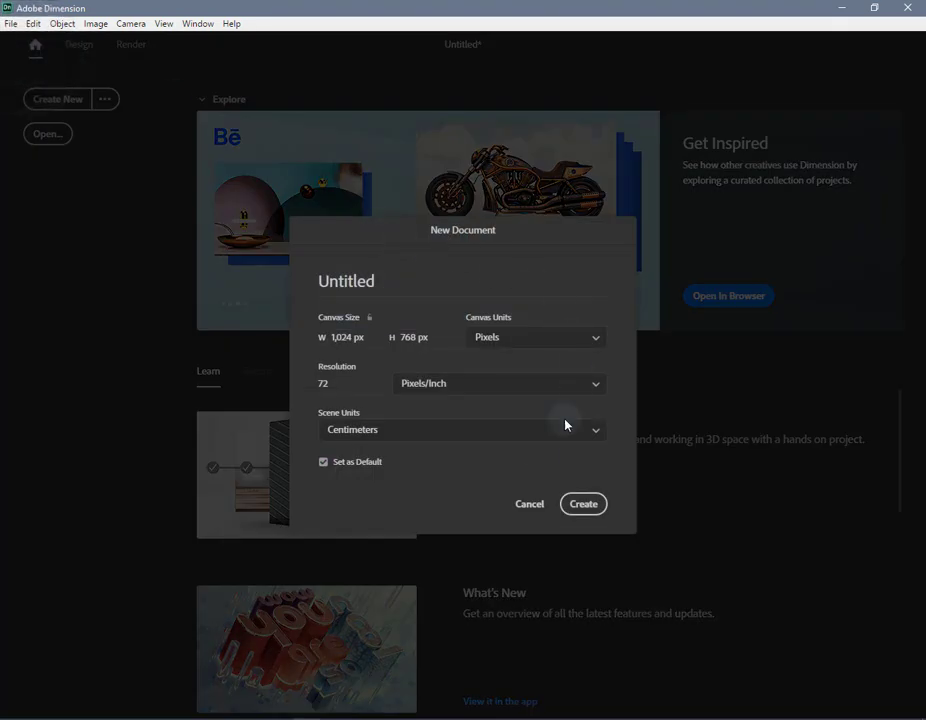
left_click(532, 506)
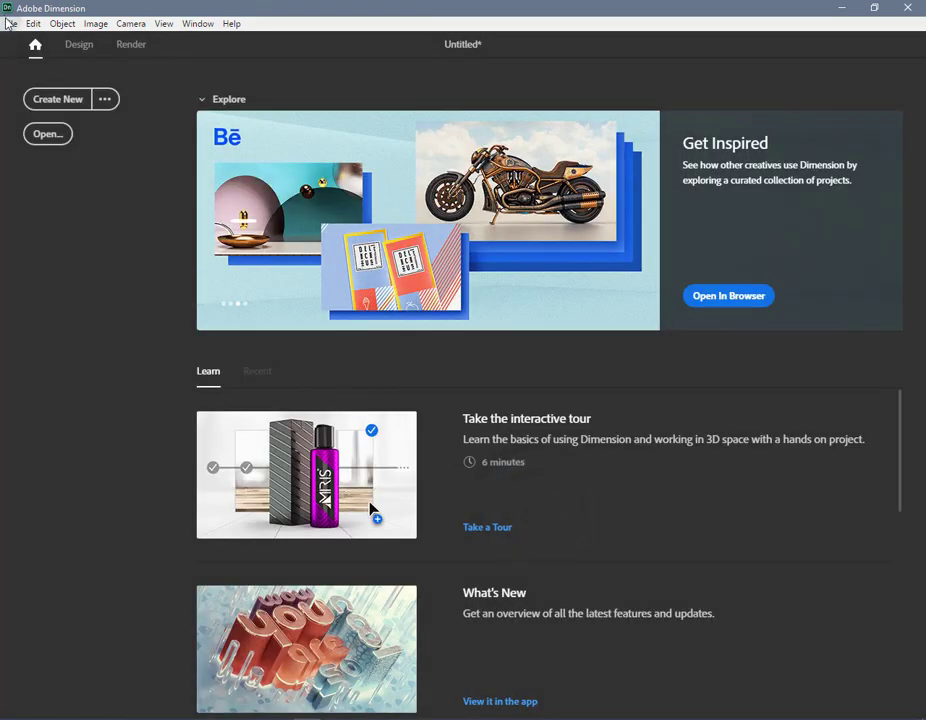
left_click(80, 45)
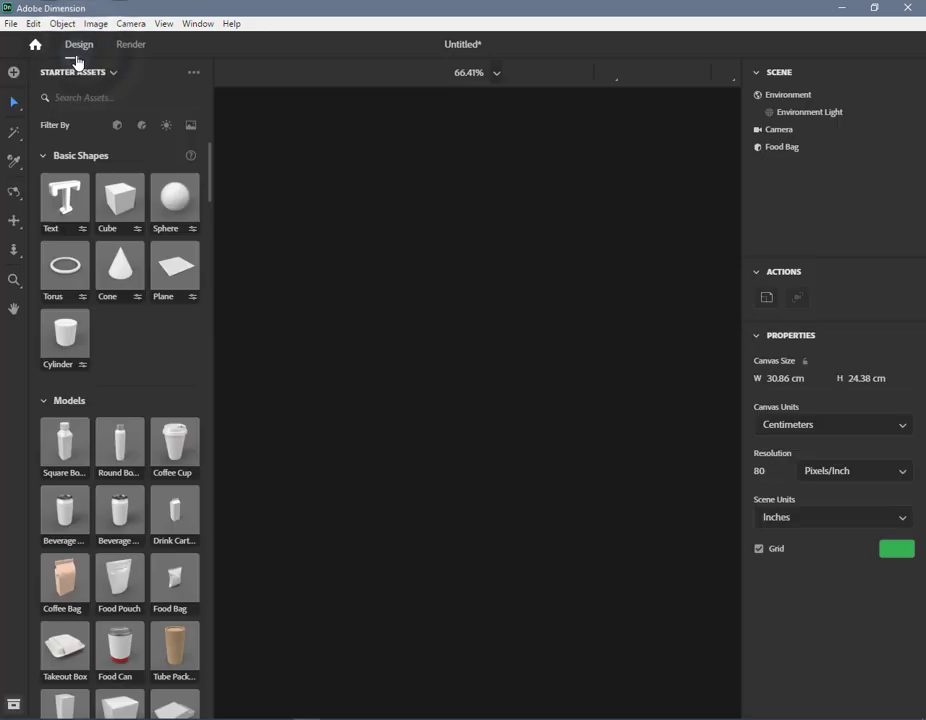
left_click(10, 24)
left_click(37, 120)
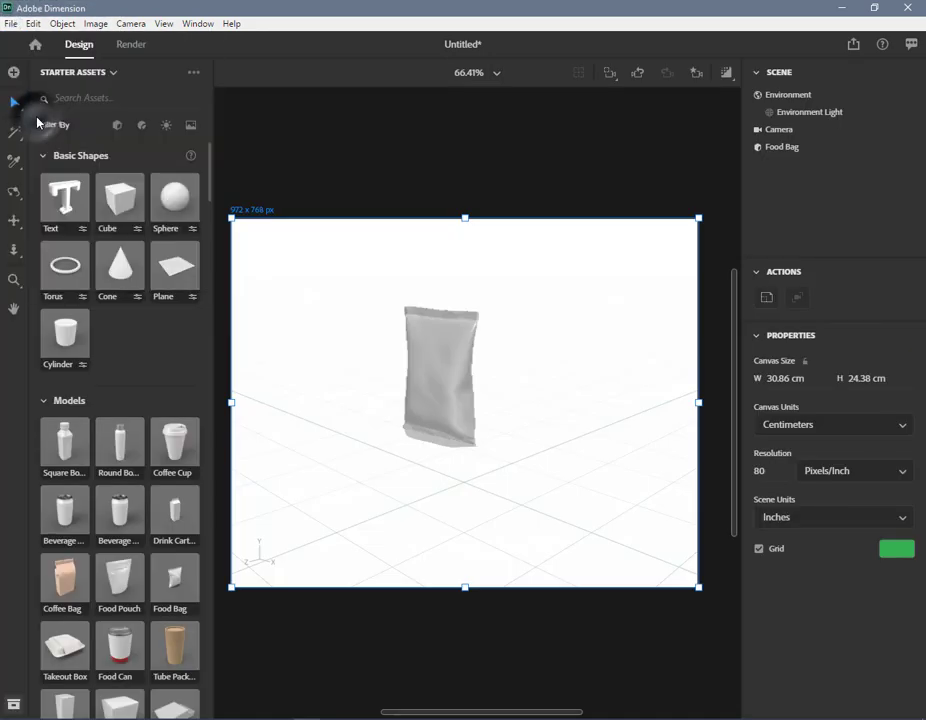
left_click(463, 187)
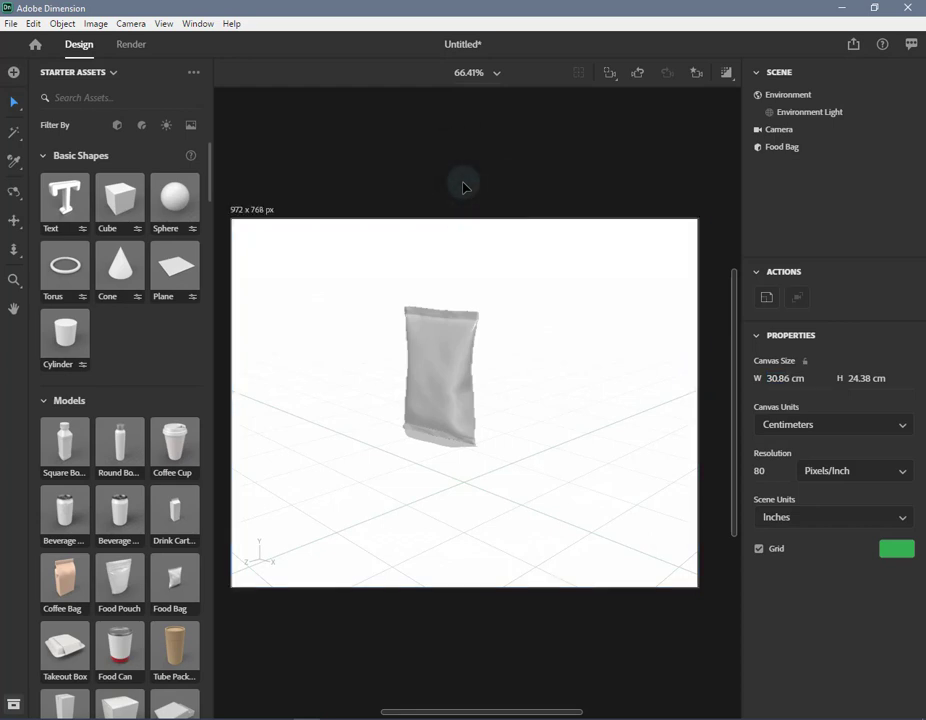
left_click(343, 249)
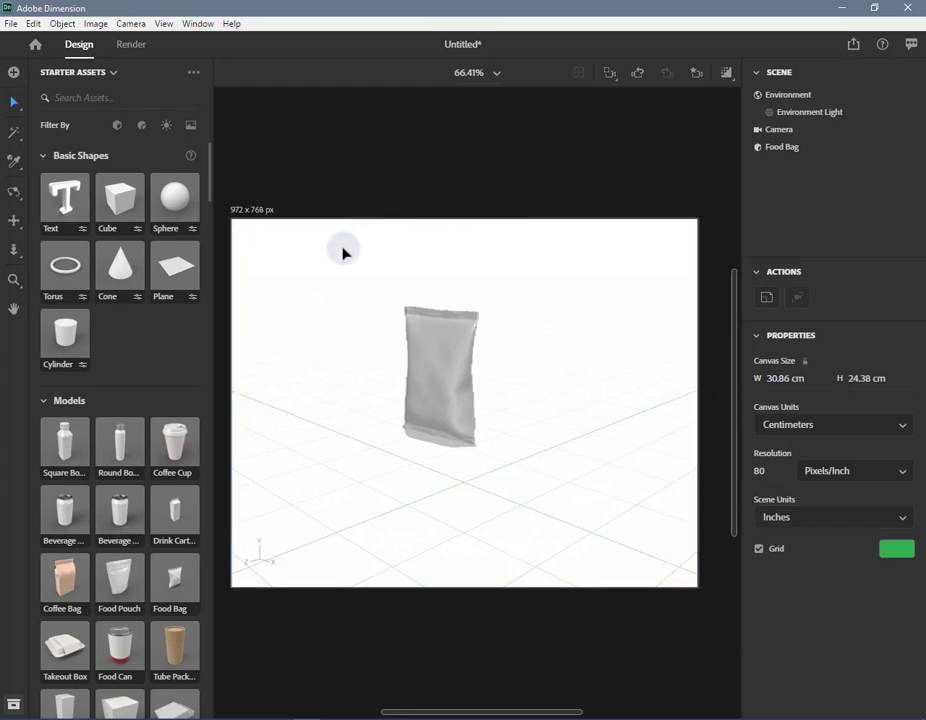
left_click(252, 217)
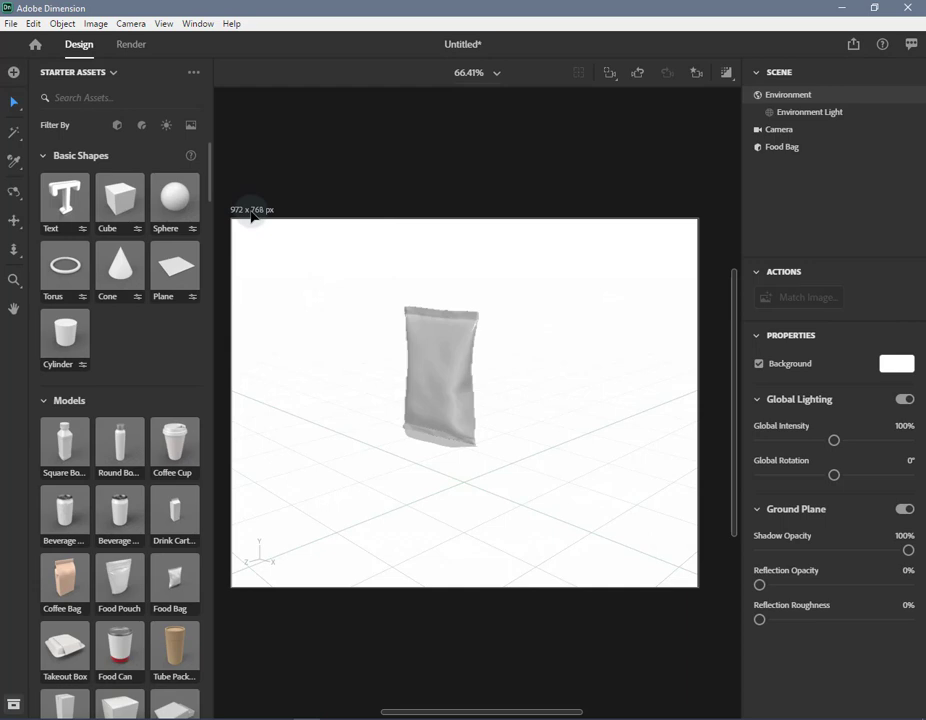
left_click(252, 217)
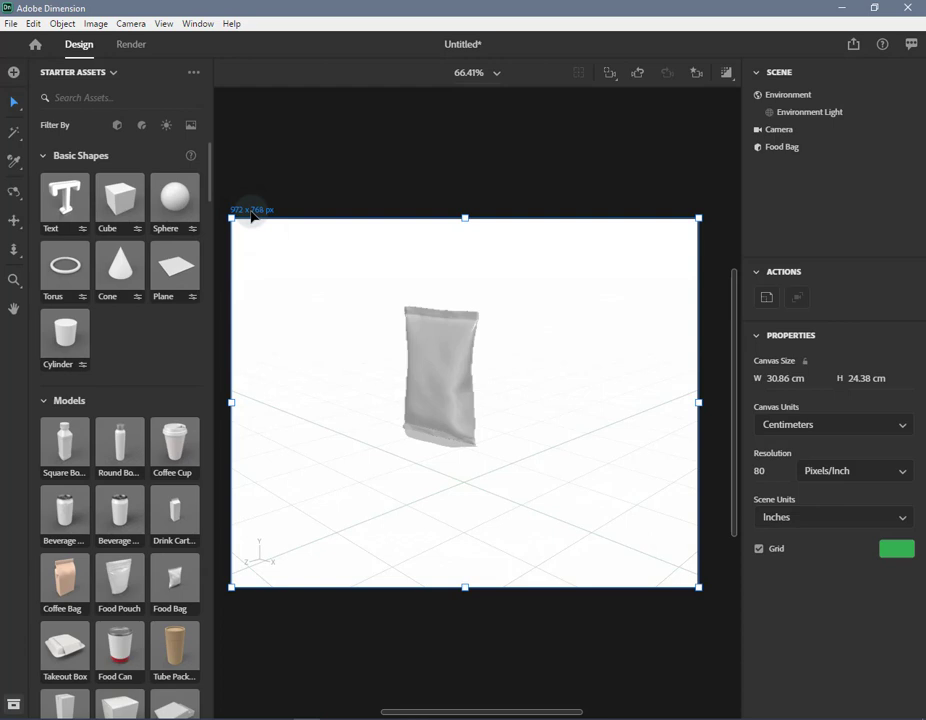
left_click(410, 386)
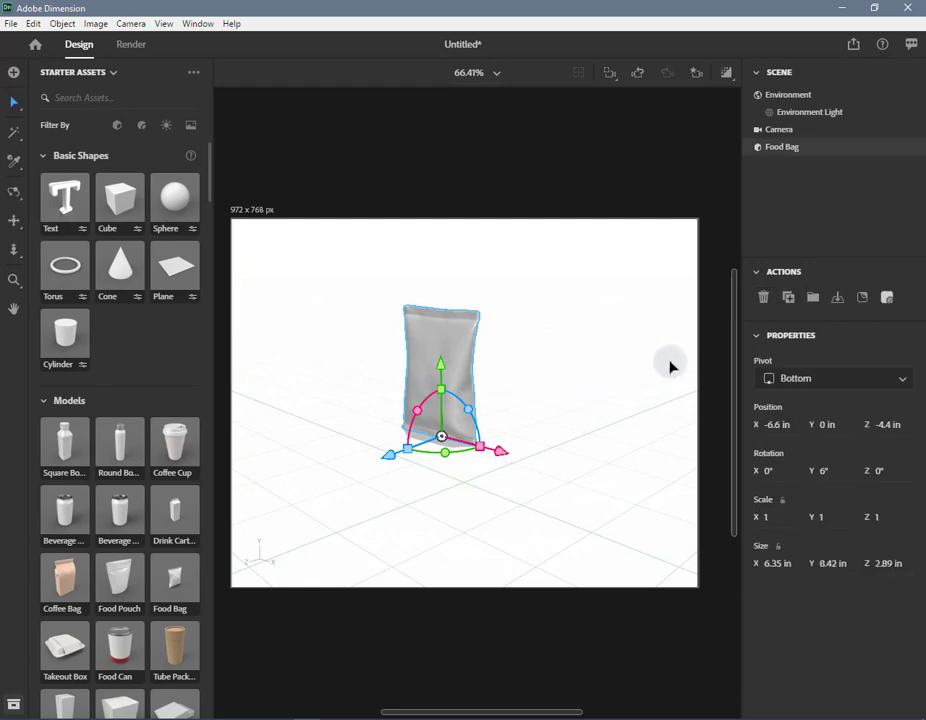
left_click(638, 312)
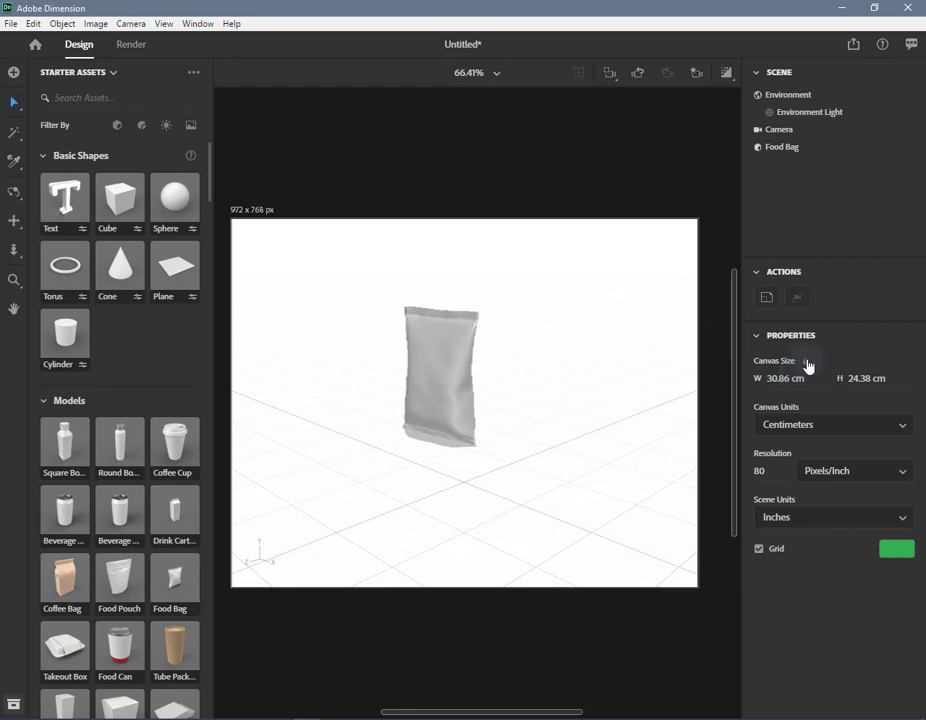